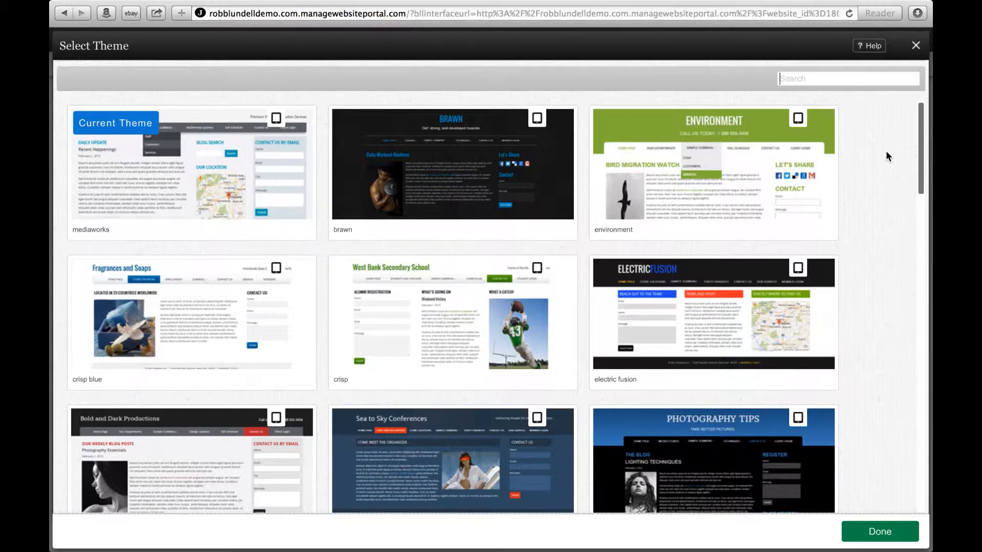
Step: Install the Soft Waves theme from the theme gallery
{"action": "mouse_move", "coordinate": [821, 128]}
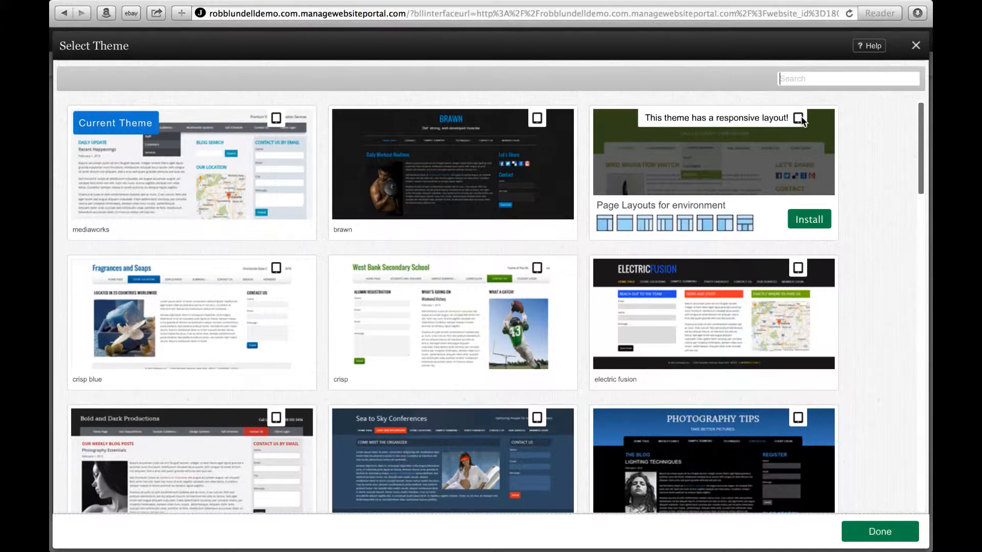
{"action": "scroll", "coordinate": [882, 218], "scroll_direction": "down", "scroll_amount": 8}
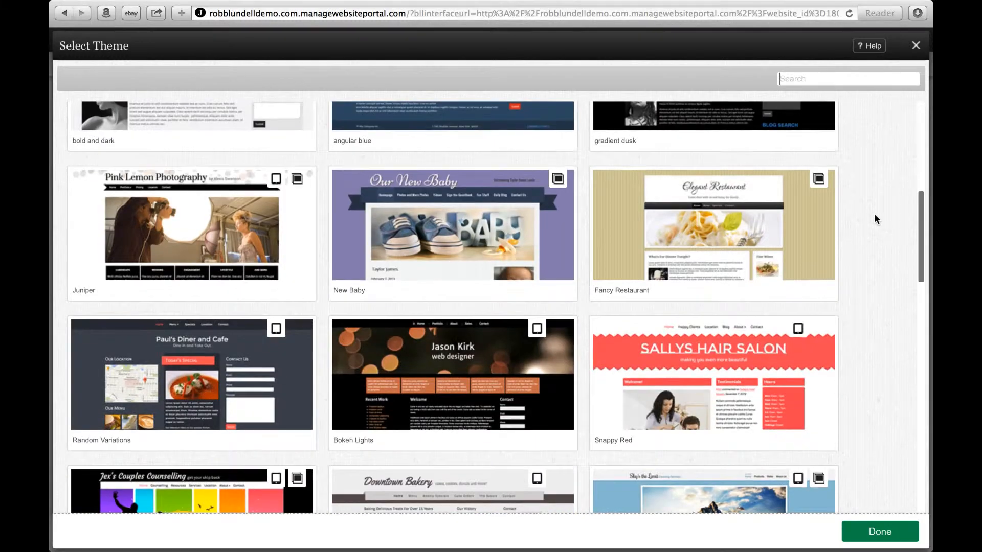
{"action": "mouse_move", "coordinate": [820, 184]}
{"action": "mouse_move", "coordinate": [799, 337]}
{"action": "scroll", "coordinate": [882, 330], "scroll_direction": "down", "scroll_amount": 12}
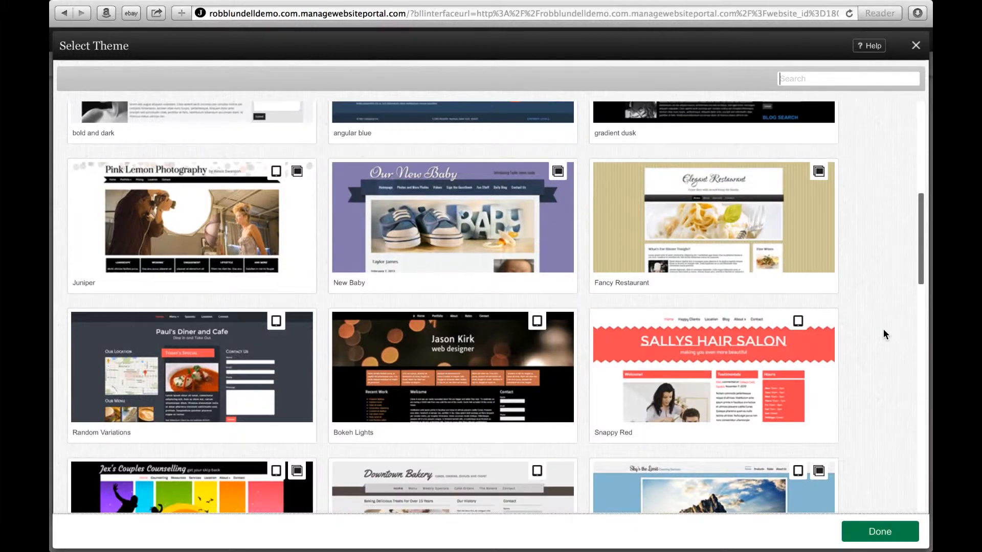
{"action": "scroll", "coordinate": [883, 331], "scroll_direction": "down", "scroll_amount": 7}
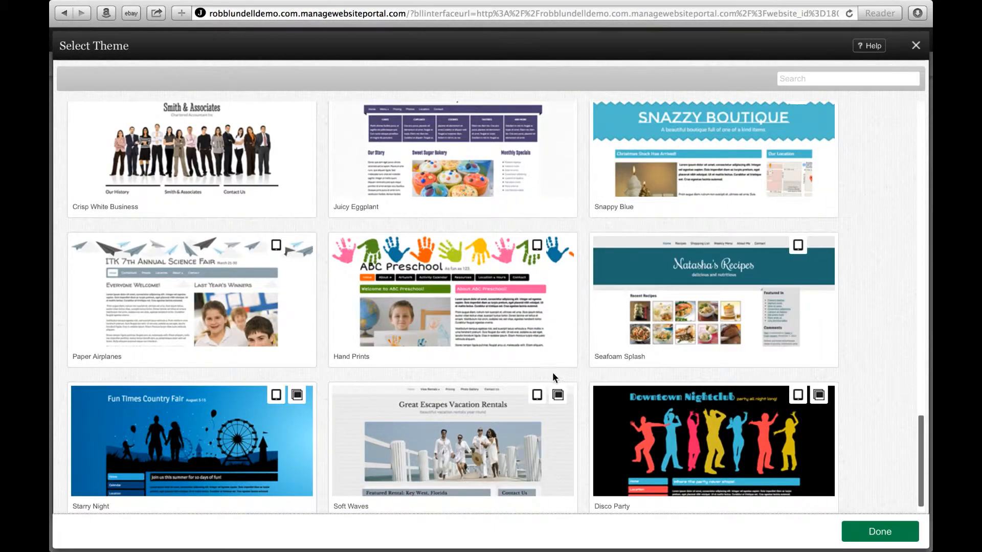
{"action": "mouse_move", "coordinate": [499, 428]}
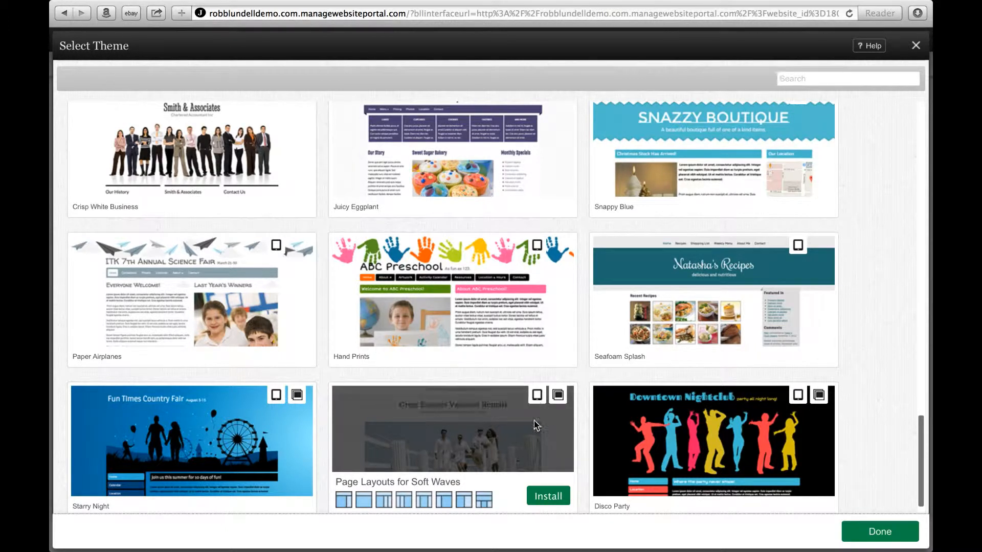
{"action": "mouse_move", "coordinate": [560, 402]}
{"action": "left_click", "coordinate": [549, 500]}
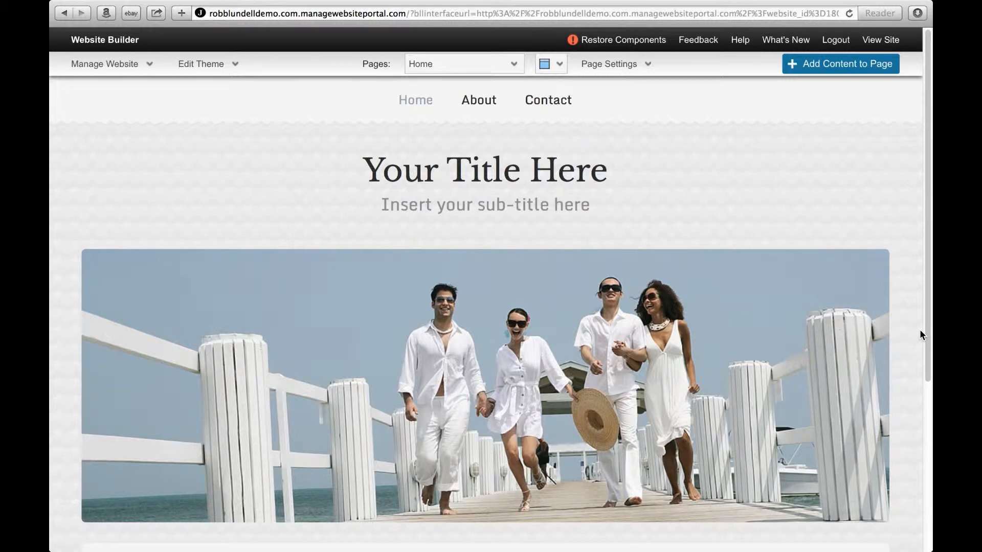
{"action": "left_click", "coordinate": [633, 64]}
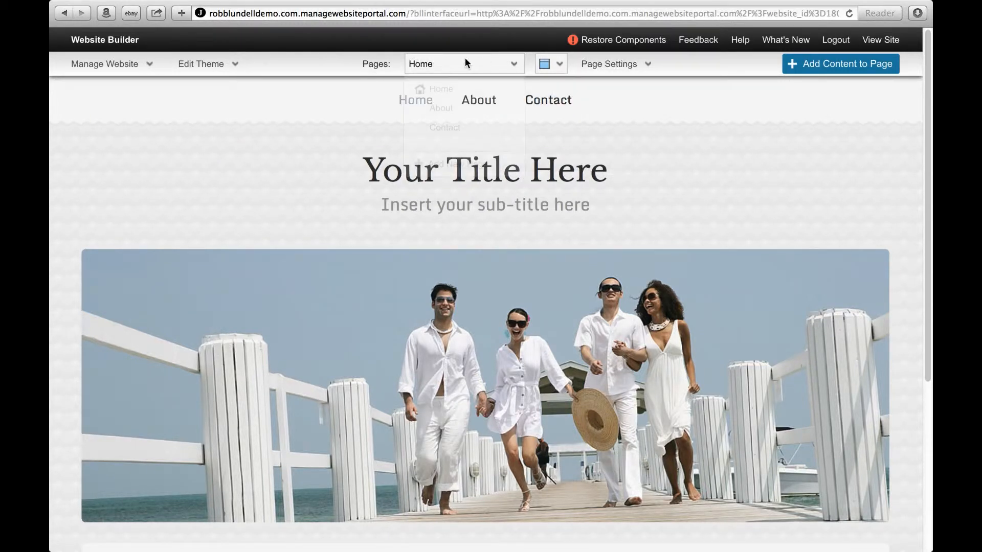
{"action": "mouse_move", "coordinate": [614, 71]}
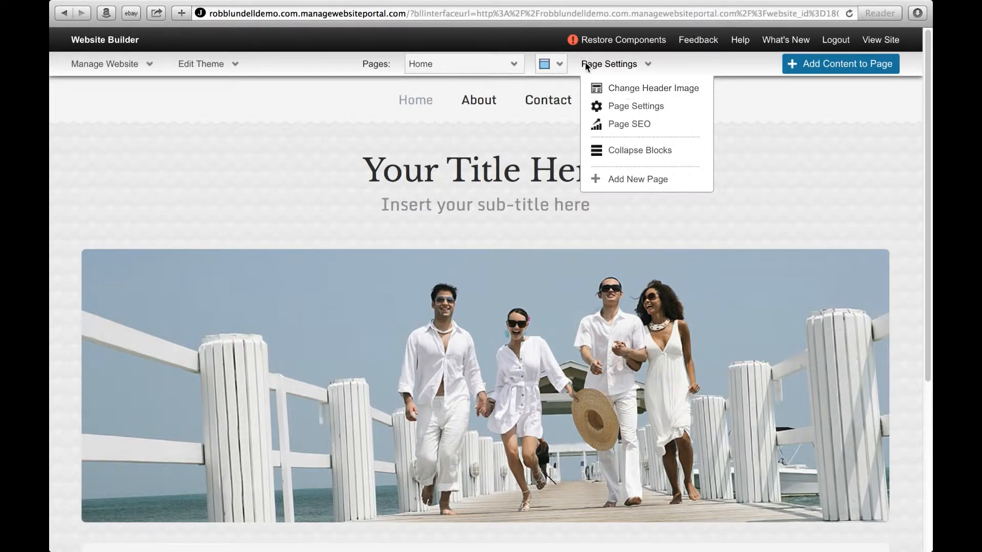
{"action": "left_click", "coordinate": [548, 60]}
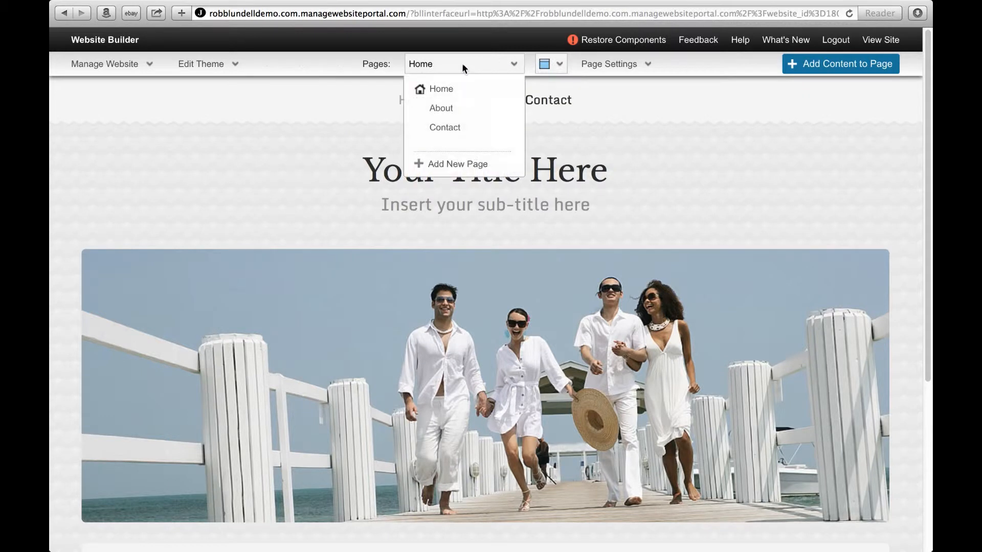
{"action": "mouse_move", "coordinate": [213, 66]}
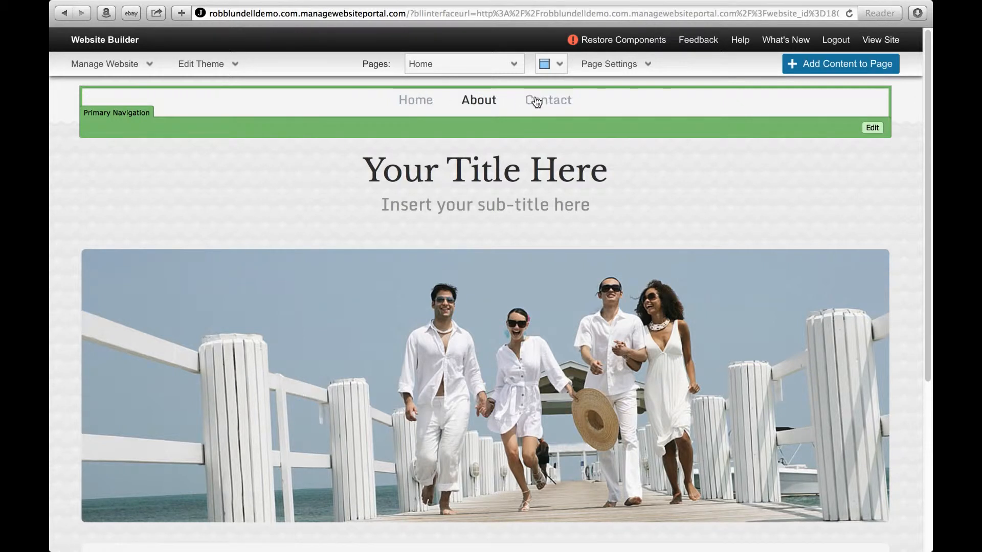
Step: Create a new page named Family, published immediately and added to the main menu
{"action": "left_click", "coordinate": [631, 65]}
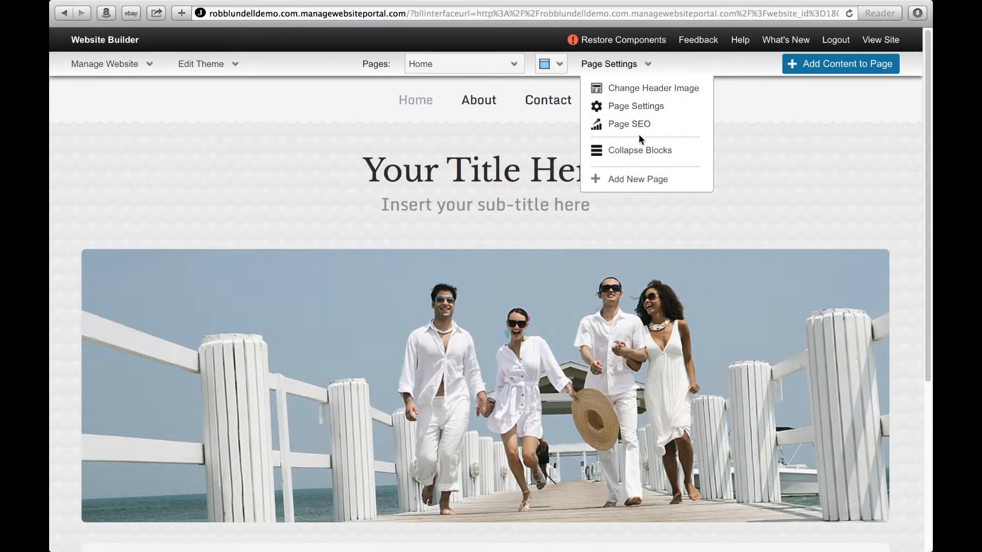
{"action": "left_click", "coordinate": [636, 184]}
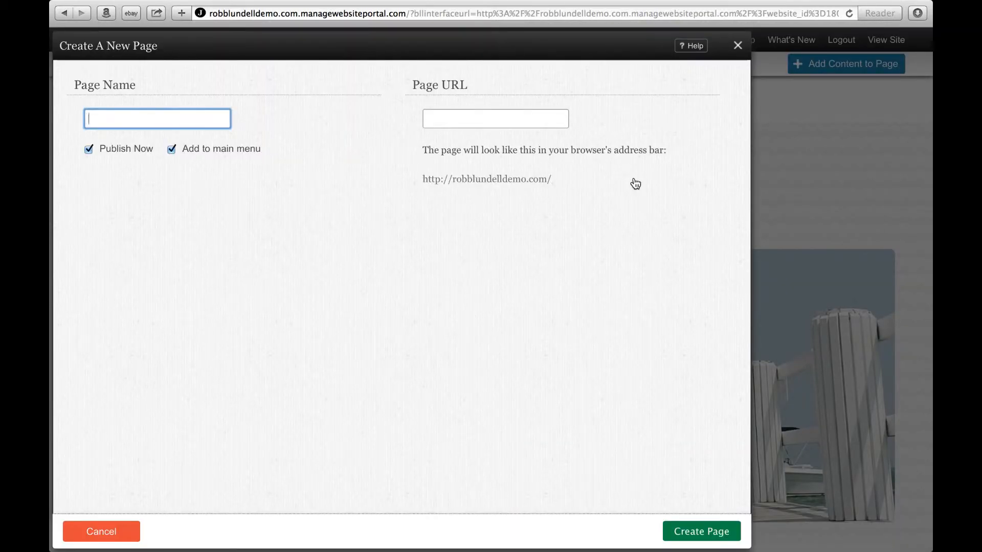
{"action": "type", "text": "Family"}
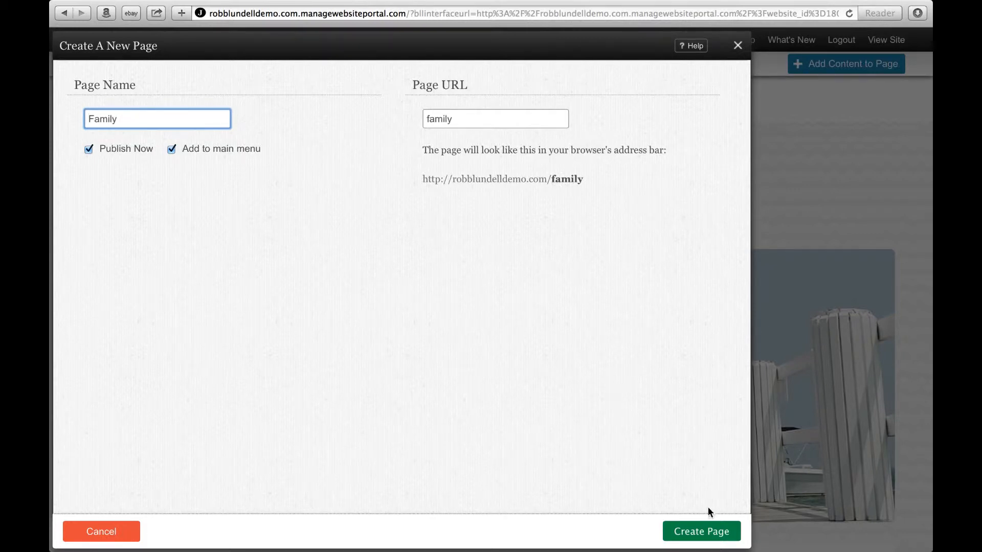
{"action": "left_click", "coordinate": [703, 532]}
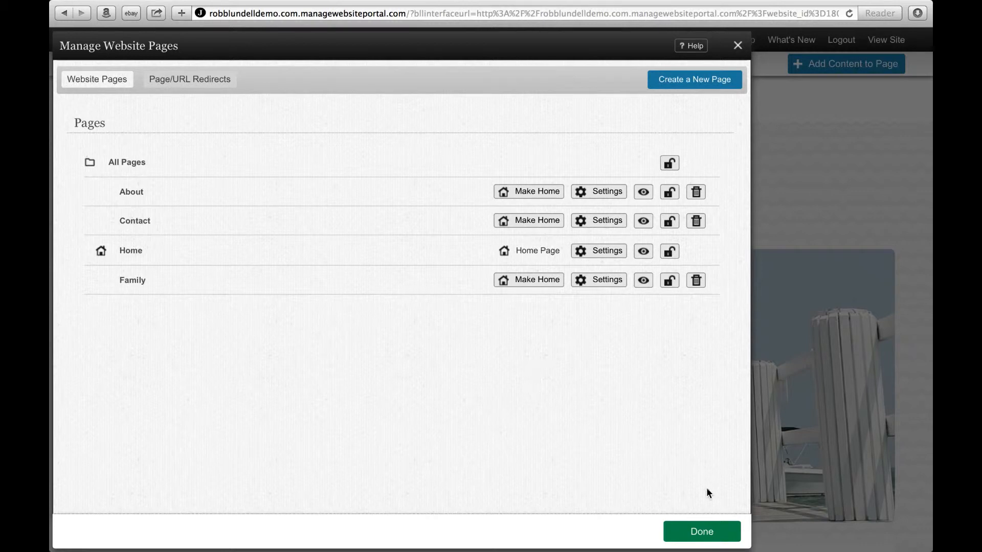
{"action": "left_click", "coordinate": [705, 532]}
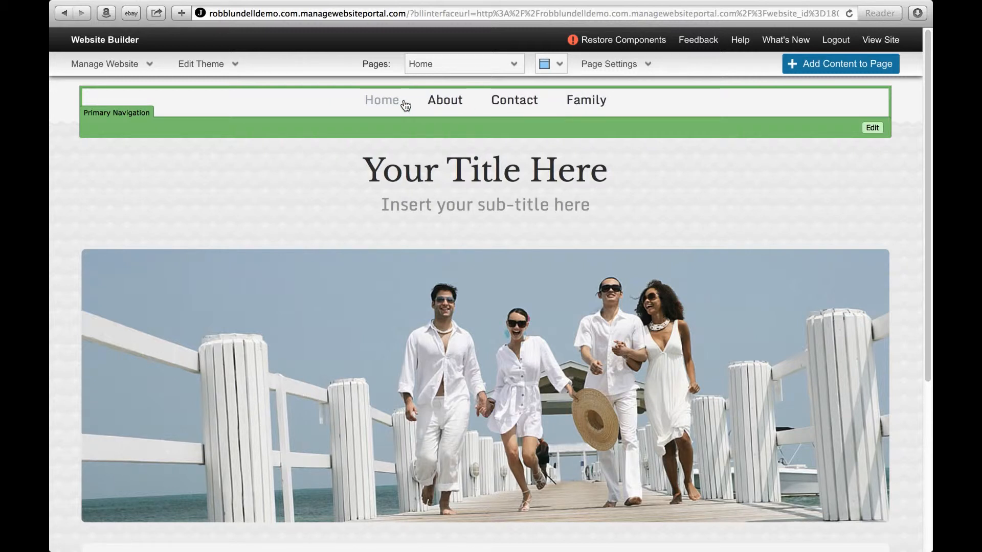
Step: Move the Family item directly below Home in the primary navigation and save the new order
{"action": "left_click", "coordinate": [872, 127]}
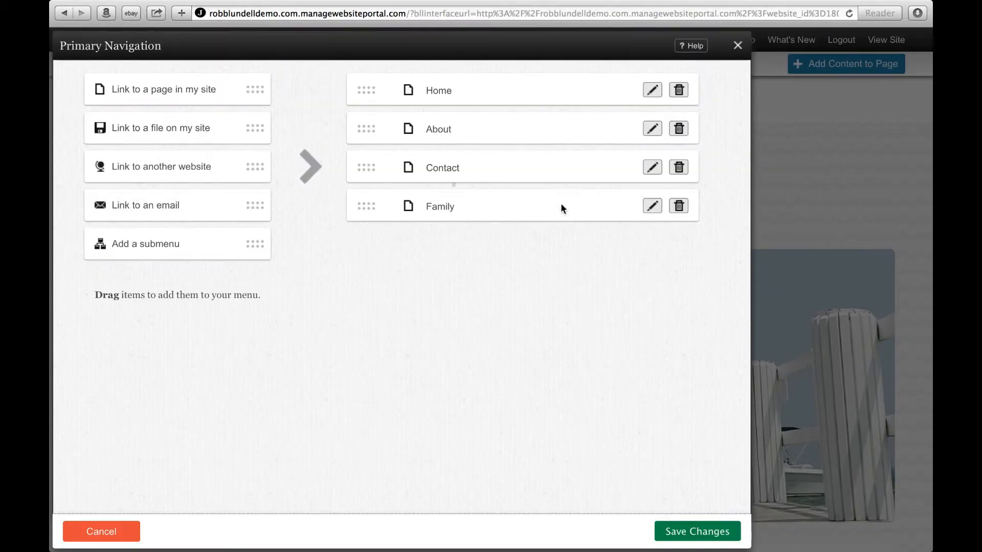
{"action": "left_click_drag", "start_coordinate": [366, 206], "coordinate": [364, 116]}
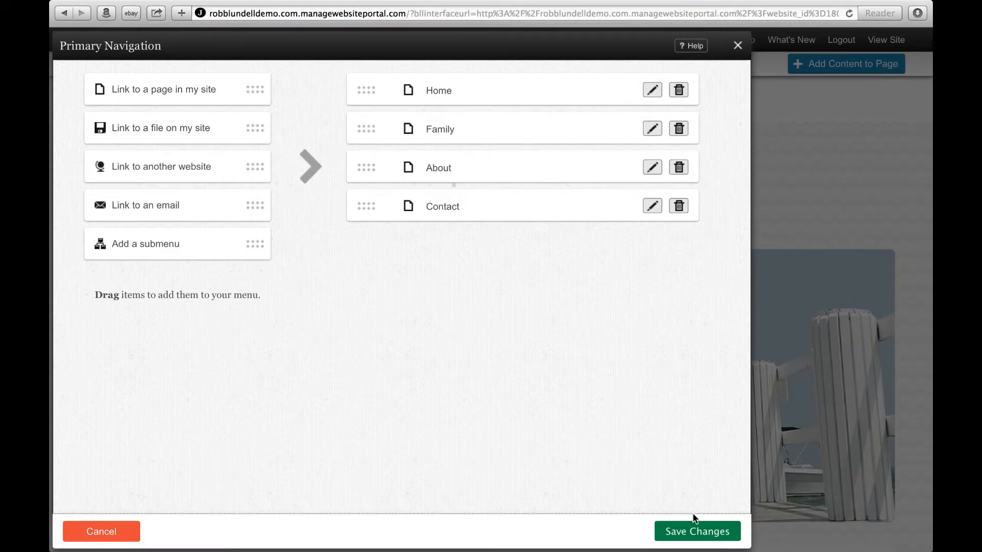
{"action": "left_click", "coordinate": [694, 530]}
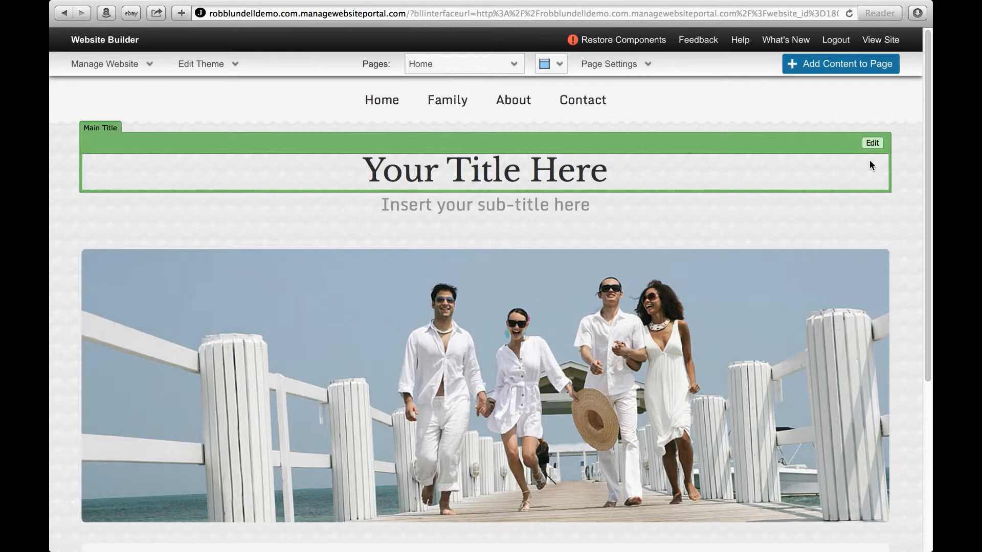
Step: Set the main title to the site owner's full name and the sub-title to "This is the future in Social Media and Website builder", and save
{"action": "left_click", "coordinate": [872, 143]}
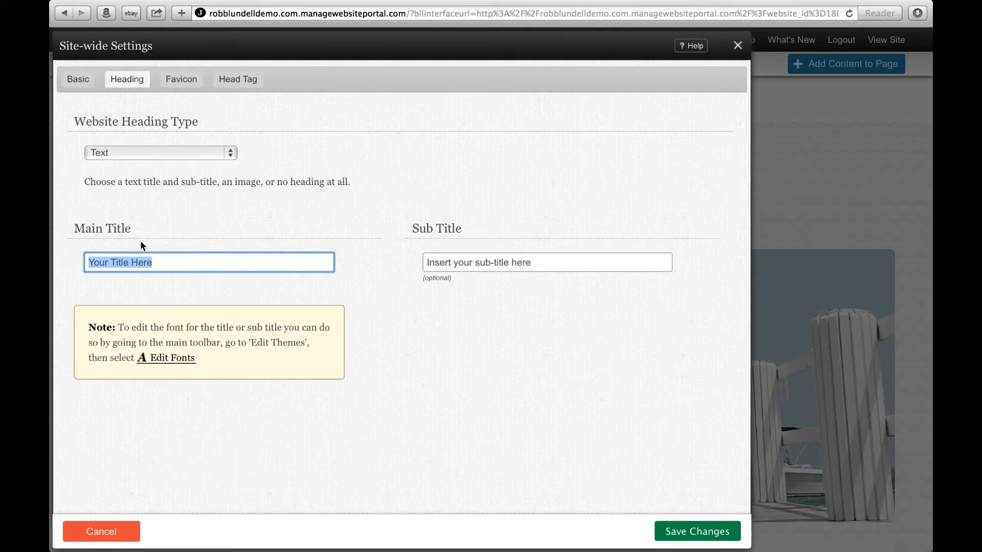
{"action": "left_click_drag", "start_coordinate": [150, 263], "coordinate": [92, 259]}
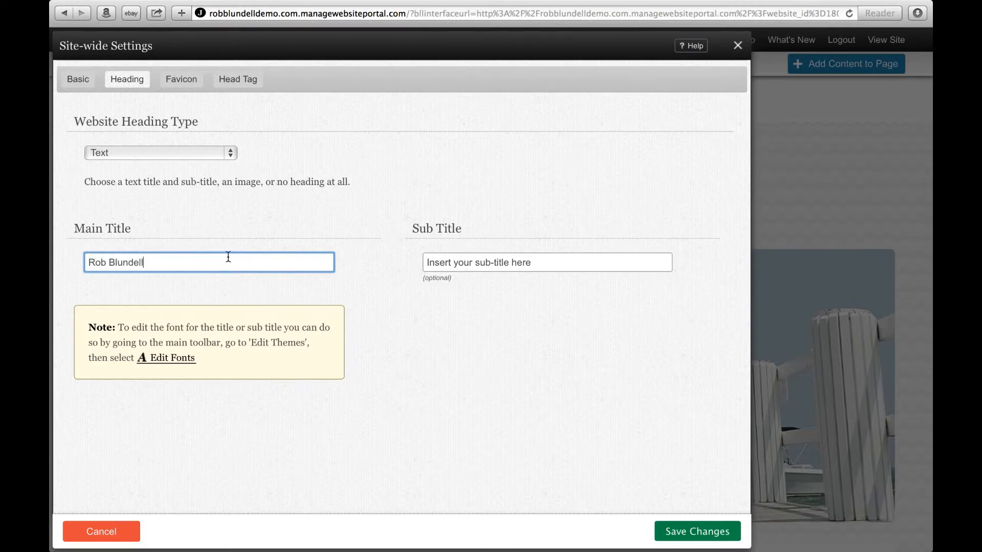
{"action": "triple_click", "coordinate": [543, 261]}
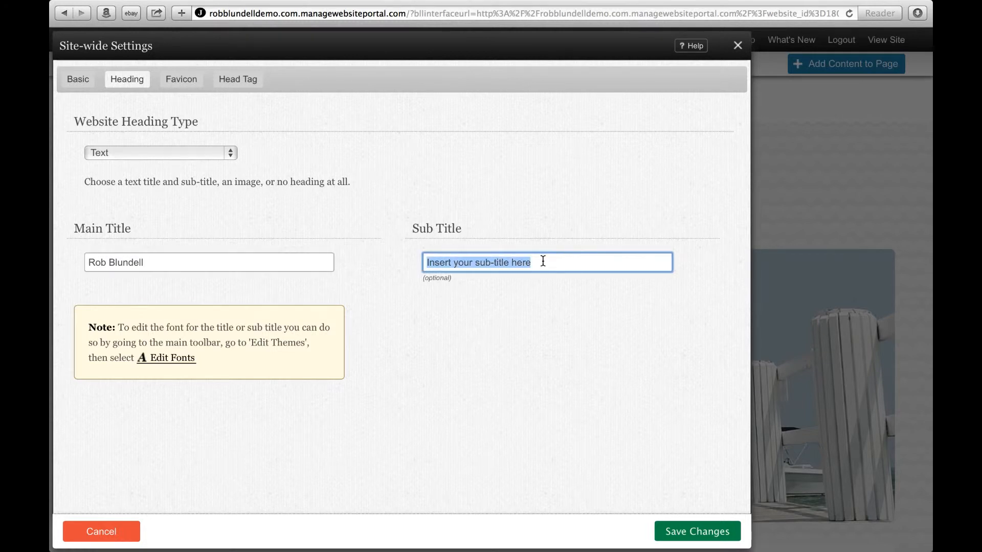
{"action": "type", "text": "T"}
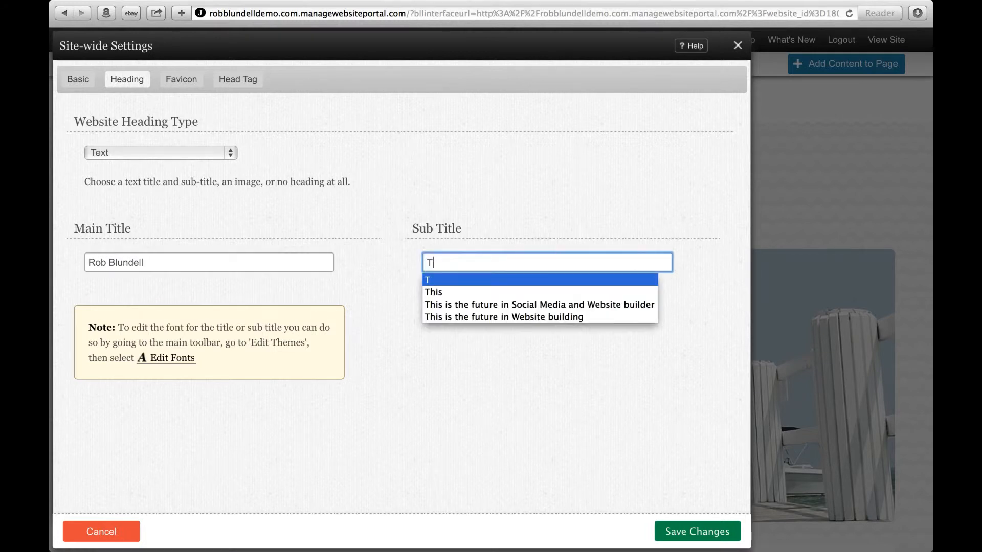
{"action": "left_click", "coordinate": [680, 532]}
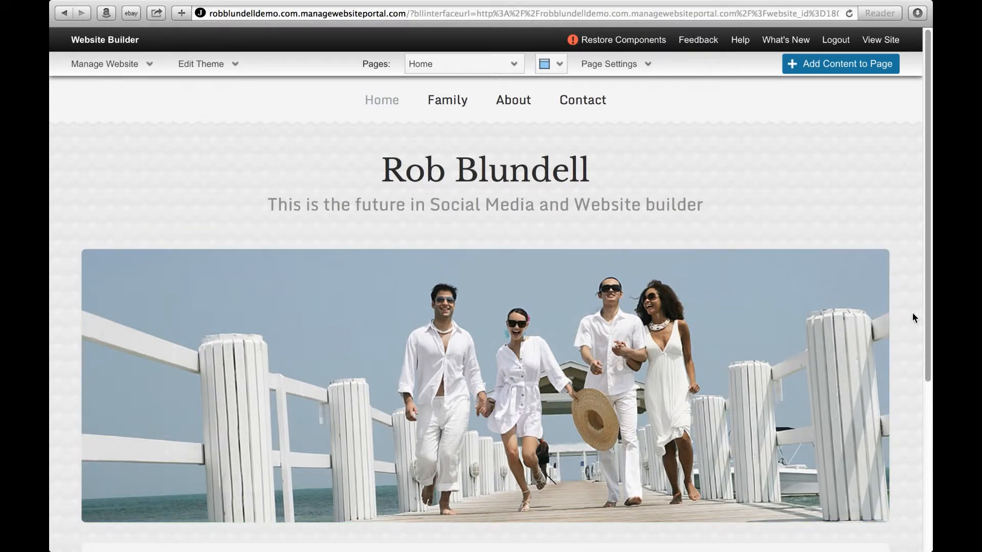
Step: Choose Kids-1170-x-350.jpg from the uploaded Slider Photos folder as the header image override for the Home page
{"action": "scroll", "coordinate": [909, 315], "scroll_direction": "down", "scroll_amount": 3}
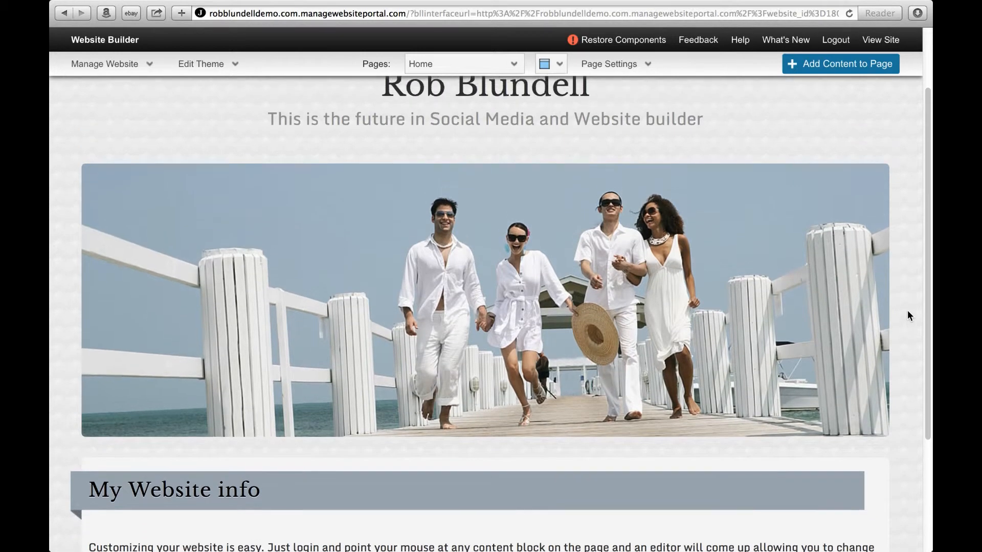
{"action": "scroll", "coordinate": [908, 312], "scroll_direction": "up", "scroll_amount": 2}
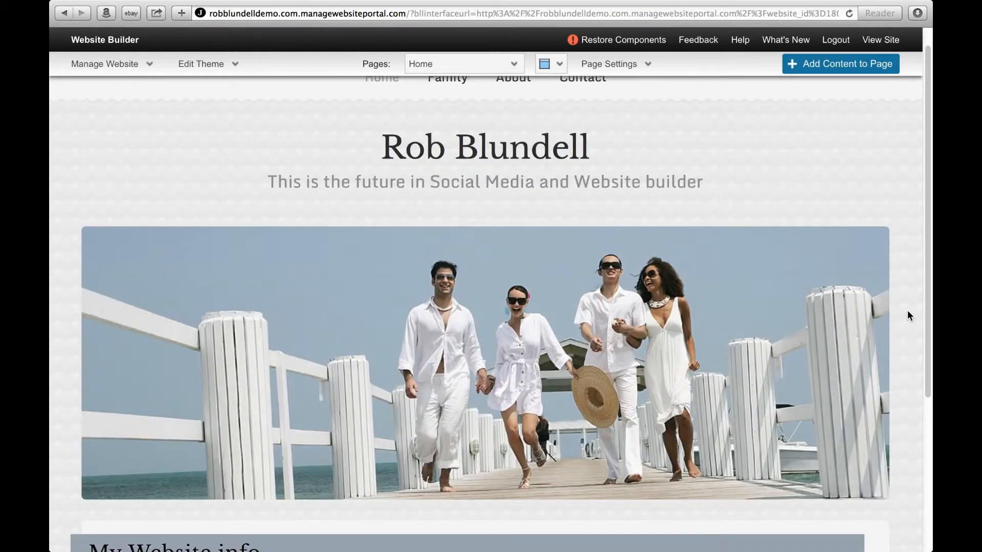
{"action": "mouse_move", "coordinate": [845, 249]}
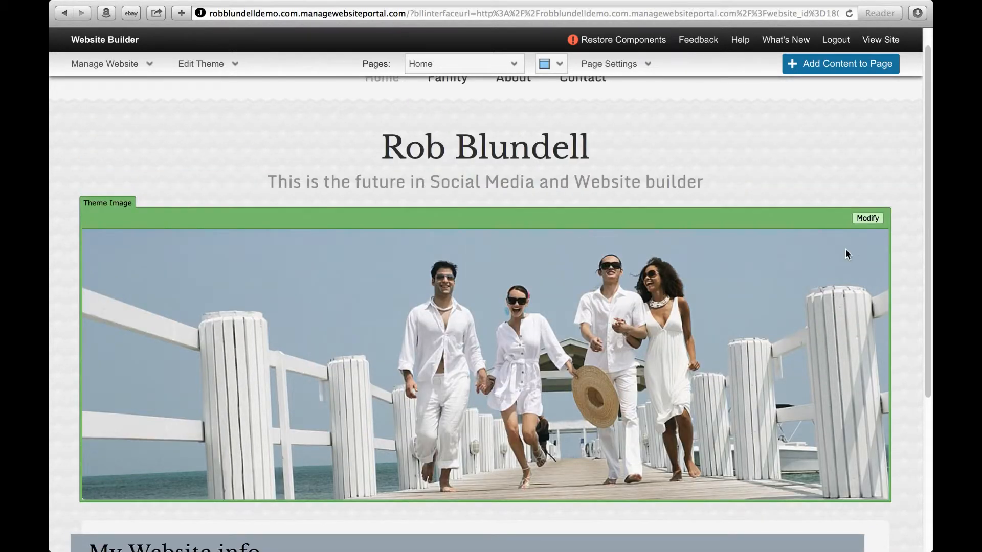
{"action": "left_click", "coordinate": [872, 218]}
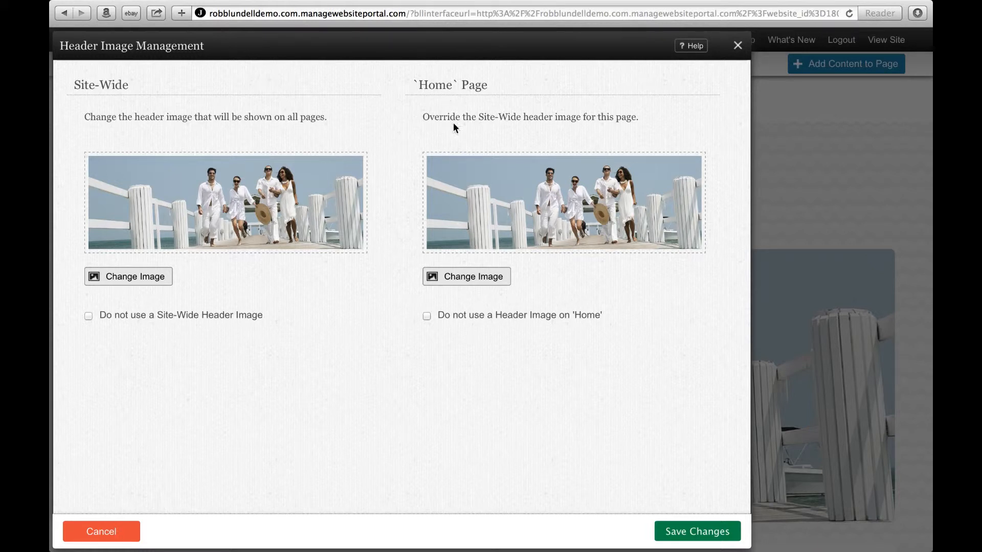
{"action": "left_click", "coordinate": [473, 281]}
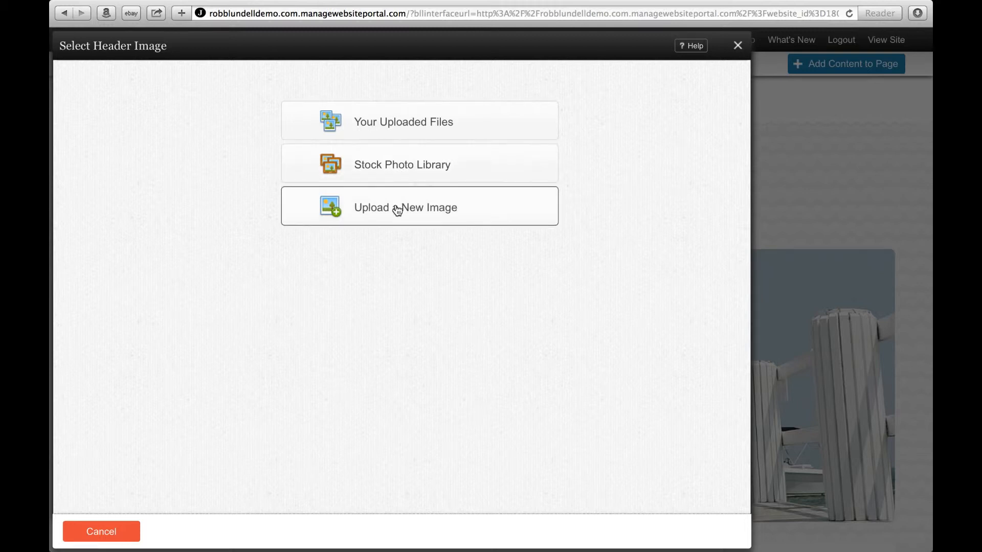
{"action": "left_click", "coordinate": [410, 128]}
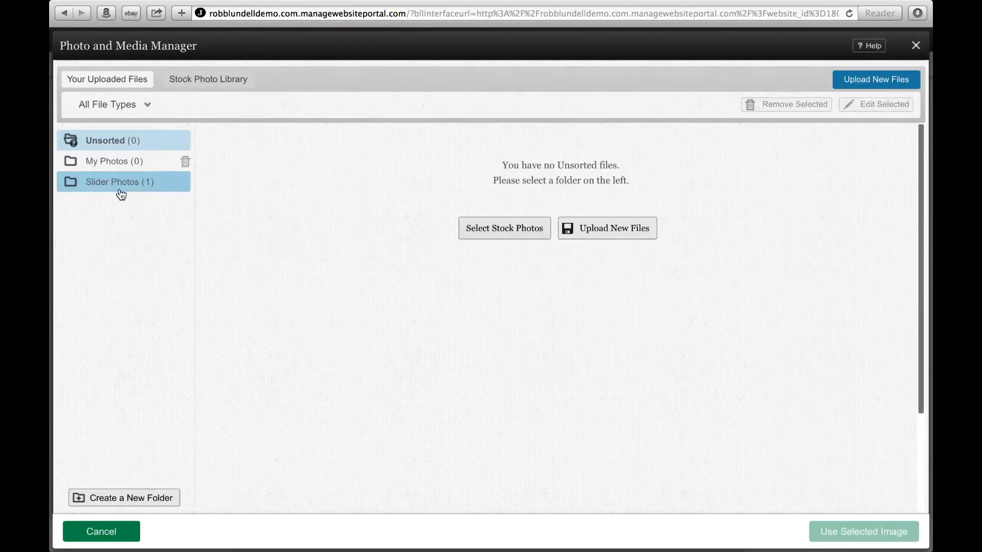
{"action": "left_click", "coordinate": [120, 185]}
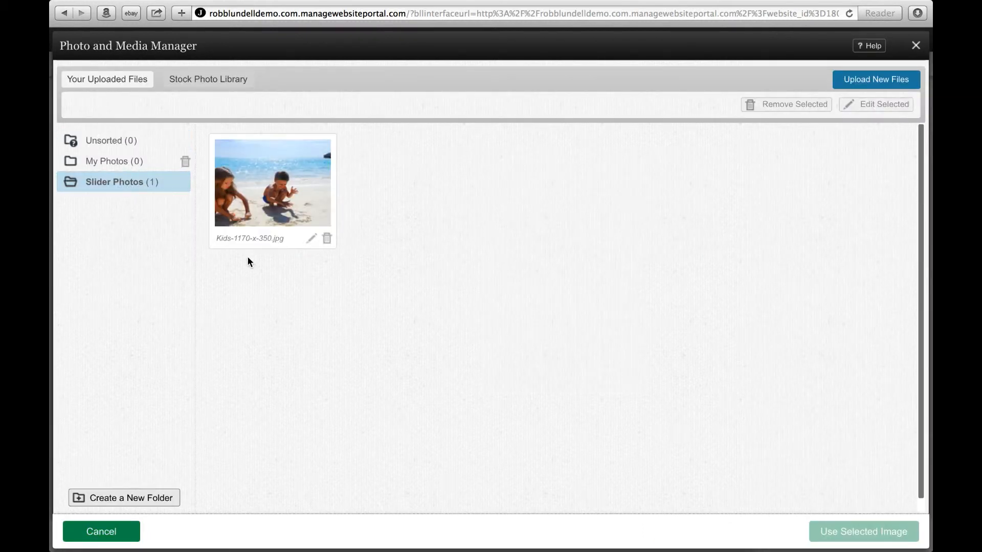
{"action": "left_click", "coordinate": [291, 200]}
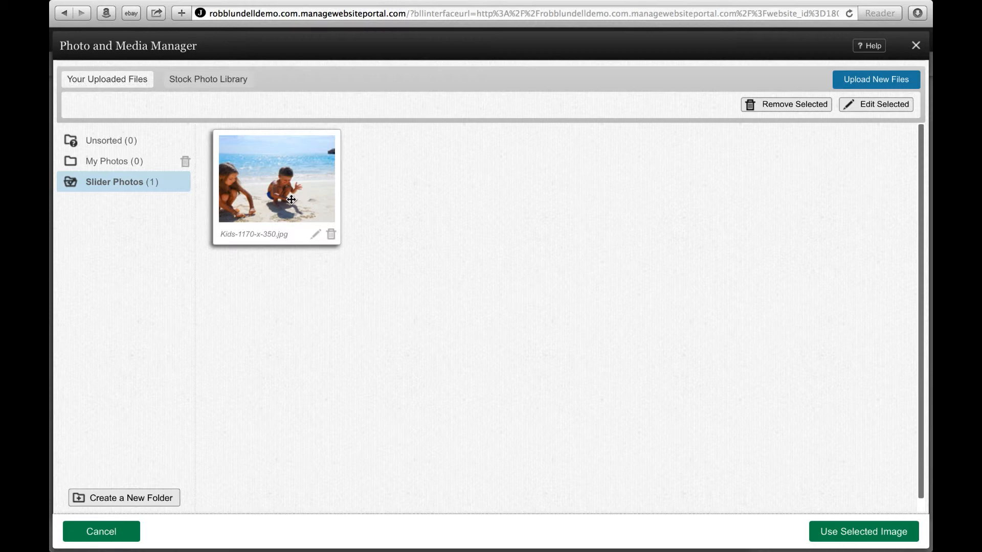
{"action": "left_click", "coordinate": [870, 536]}
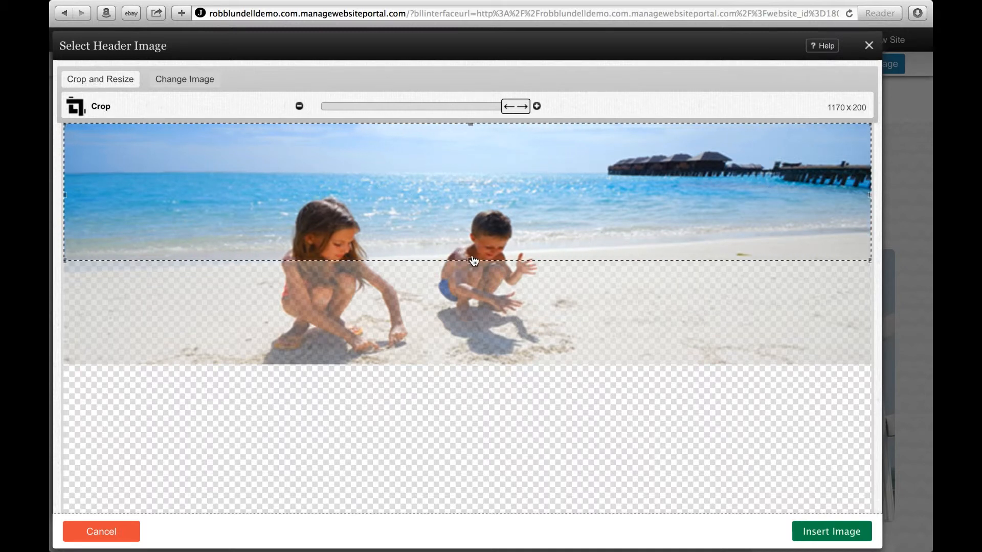
Step: Extend the crop area of the Home header image down to its full height, giving 1170 x 350
{"action": "left_click_drag", "start_coordinate": [472, 261], "coordinate": [471, 365]}
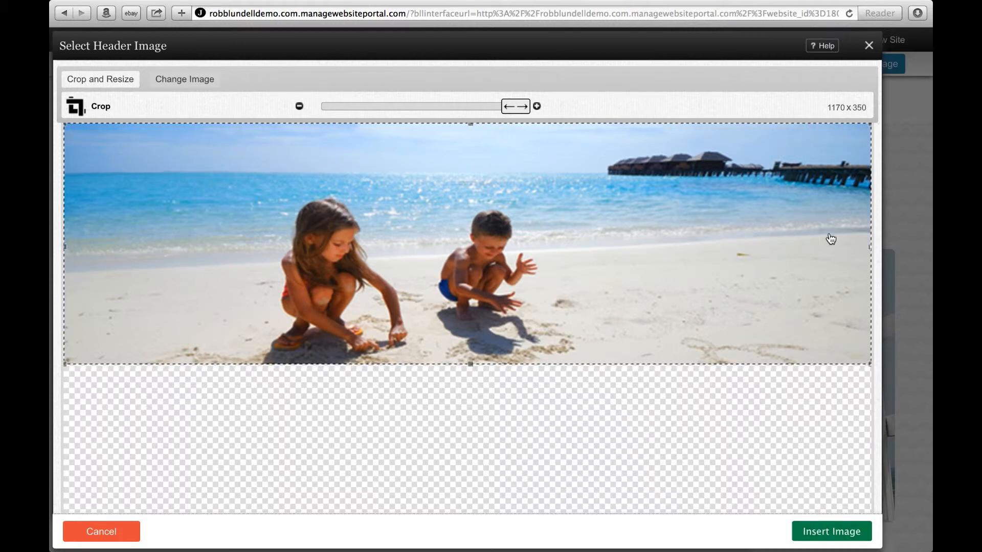
{"action": "left_click_drag", "start_coordinate": [871, 245], "coordinate": [568, 265]}
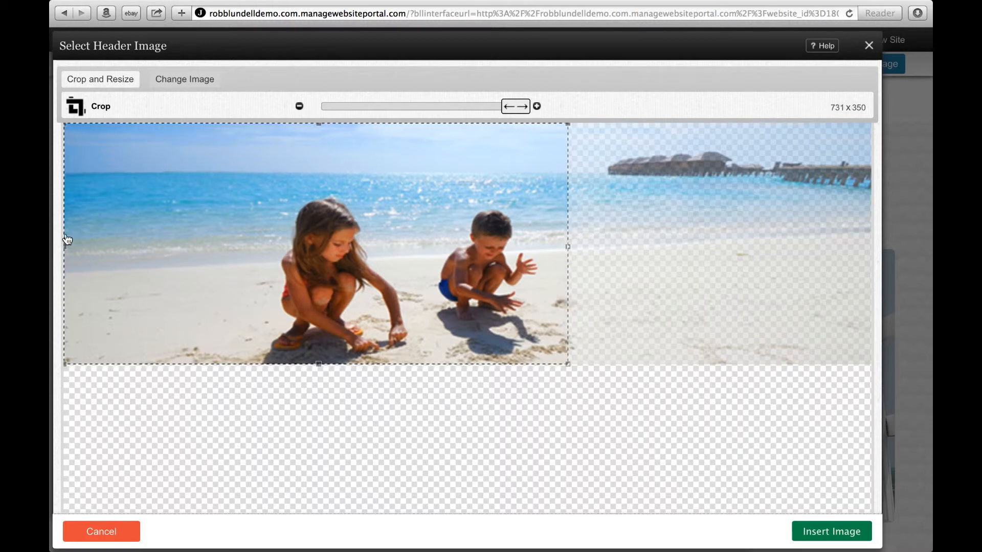
{"action": "left_click_drag", "start_coordinate": [73, 249], "coordinate": [231, 274]}
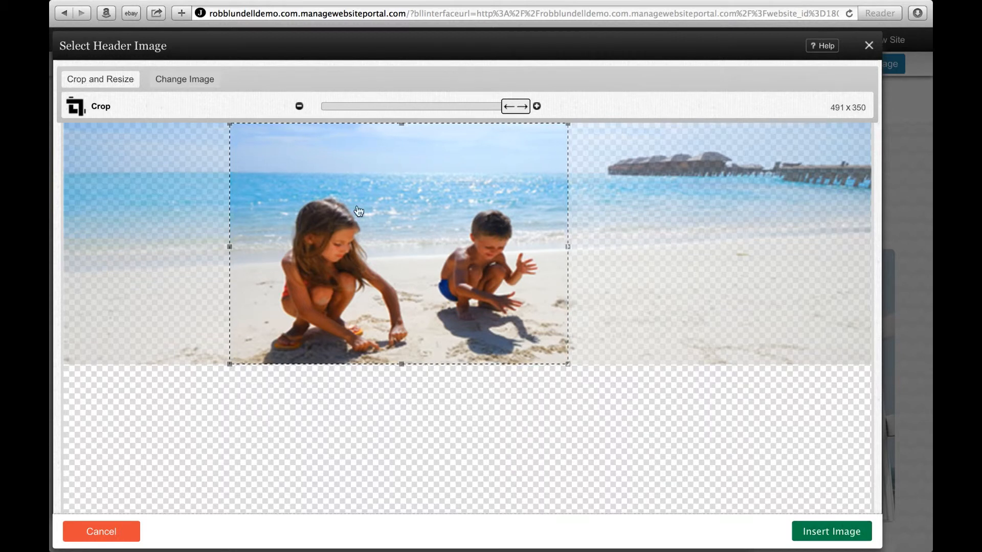
{"action": "left_click_drag", "start_coordinate": [568, 245], "coordinate": [903, 270]}
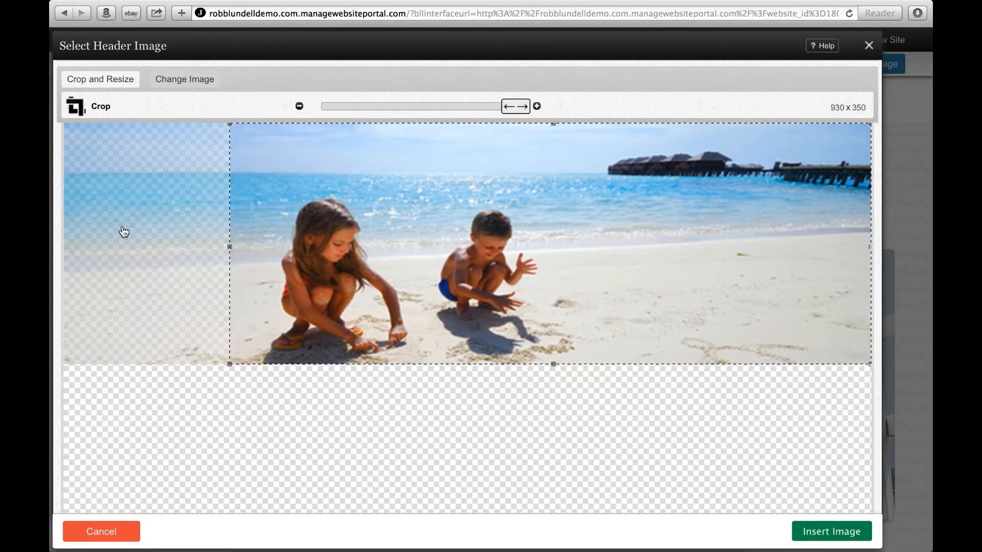
{"action": "left_click_drag", "start_coordinate": [229, 246], "coordinate": [53, 237]}
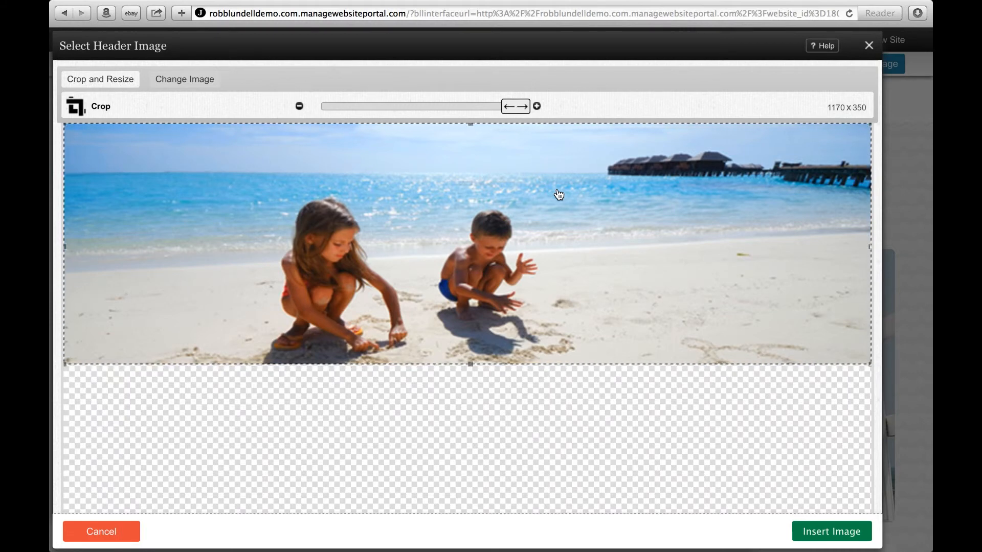
Step: Insert the uncropped beach image as the Home page header override and save the header image changes
{"action": "left_click", "coordinate": [844, 536]}
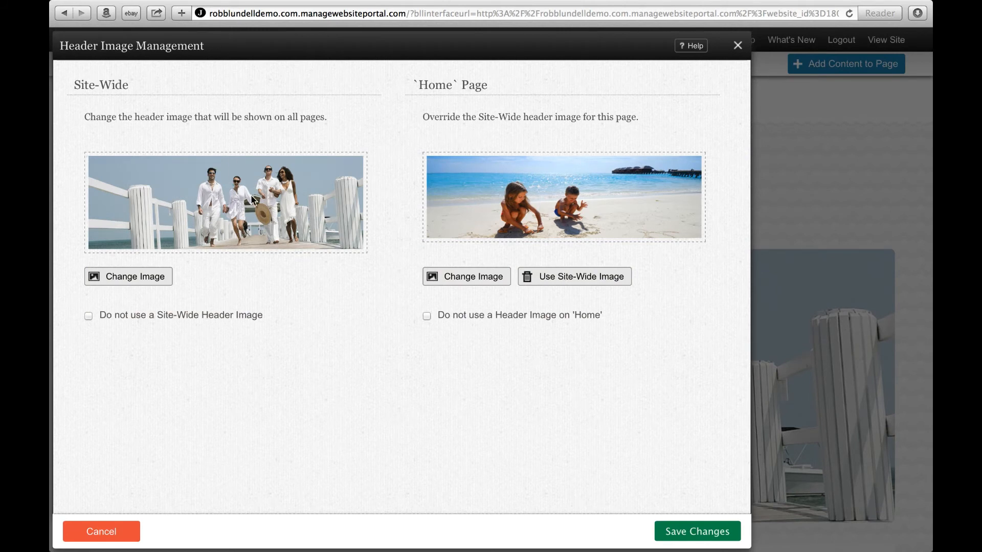
{"action": "left_click", "coordinate": [712, 534]}
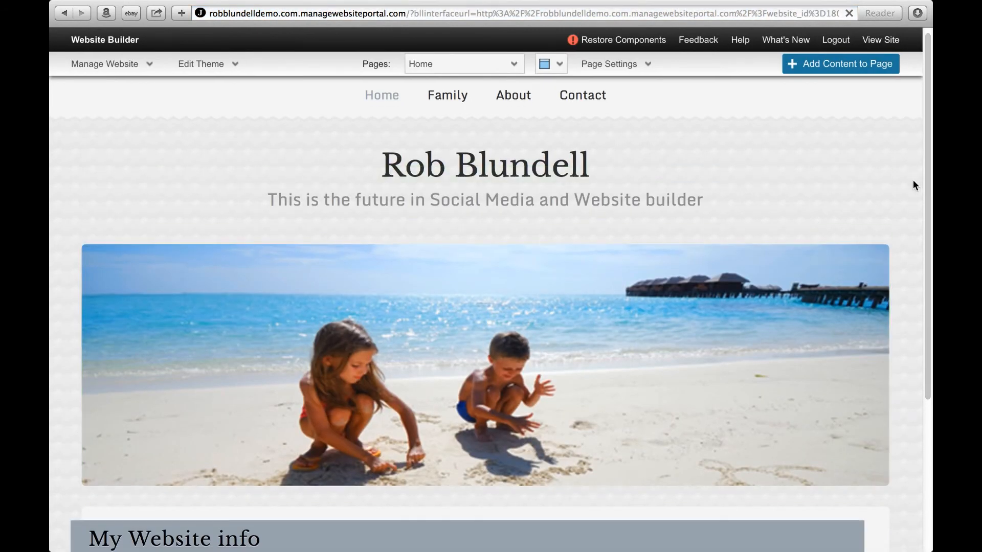
Step: Compare the header images on the Home and Contact pages, ending back on the Home page
{"action": "scroll", "coordinate": [913, 184], "scroll_direction": "down", "scroll_amount": 5}
{"action": "scroll", "coordinate": [912, 179], "scroll_direction": "up", "scroll_amount": 5}
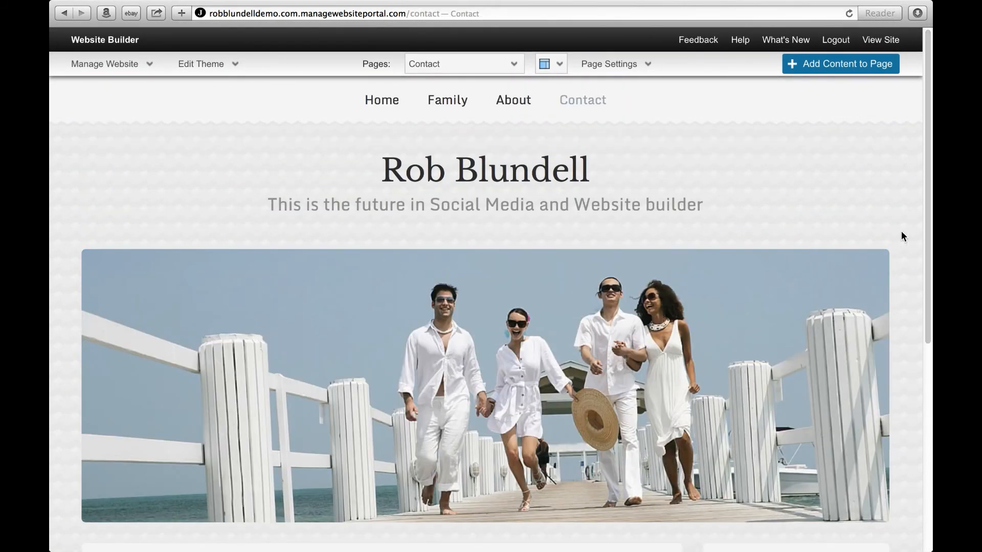
{"action": "left_click", "coordinate": [381, 102]}
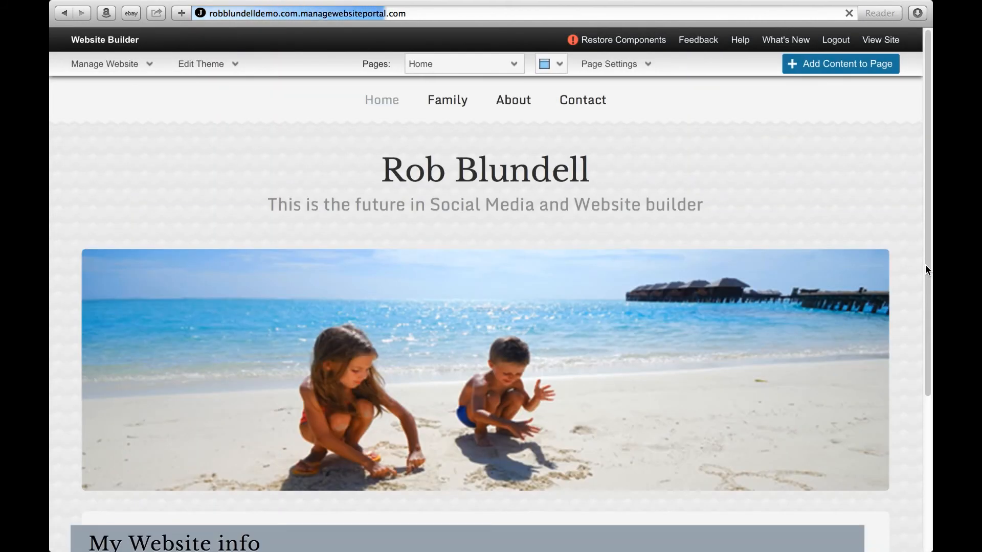